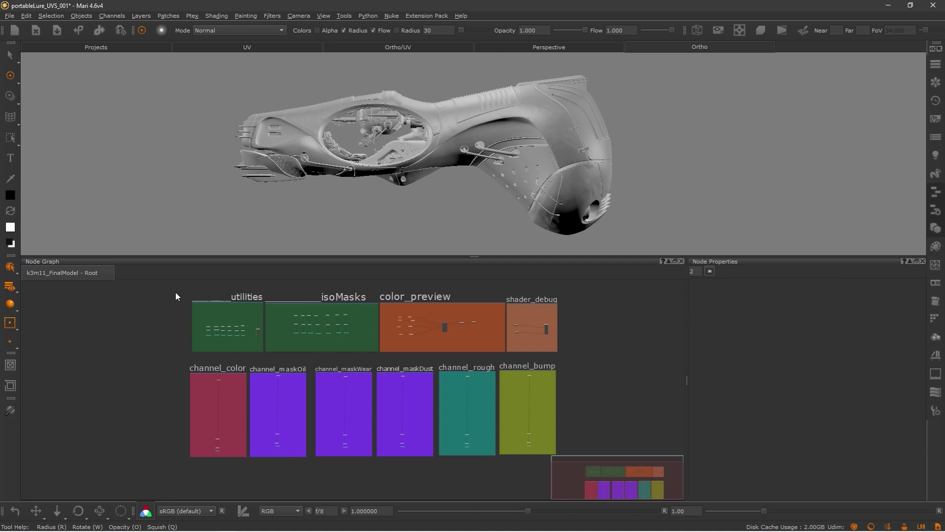
Move the utilities, isoMasks, color_preview and shader_debug backdrops down-left, and enlarge the Node Graph panel.
left_click_drag(176, 295, 594, 363)
left_click_drag(545, 332, 542, 336)
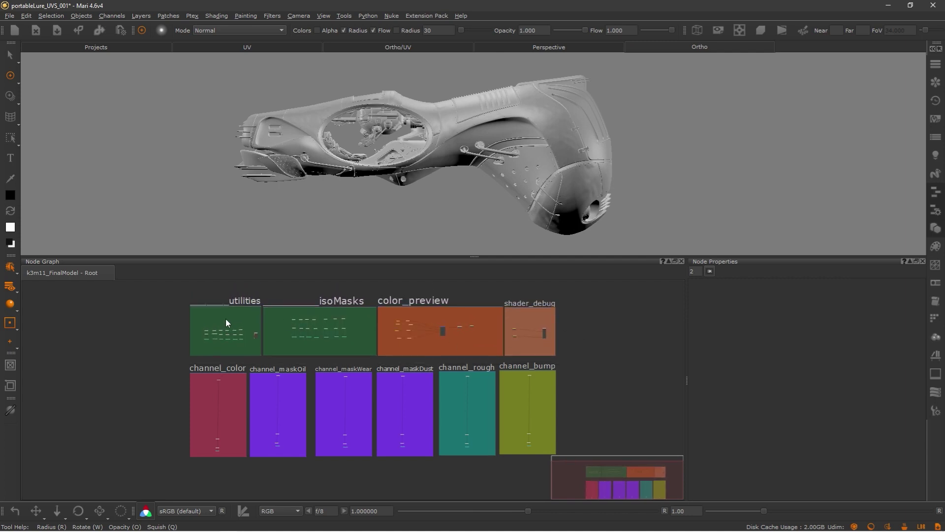
scroll(267, 353, "up", 10)
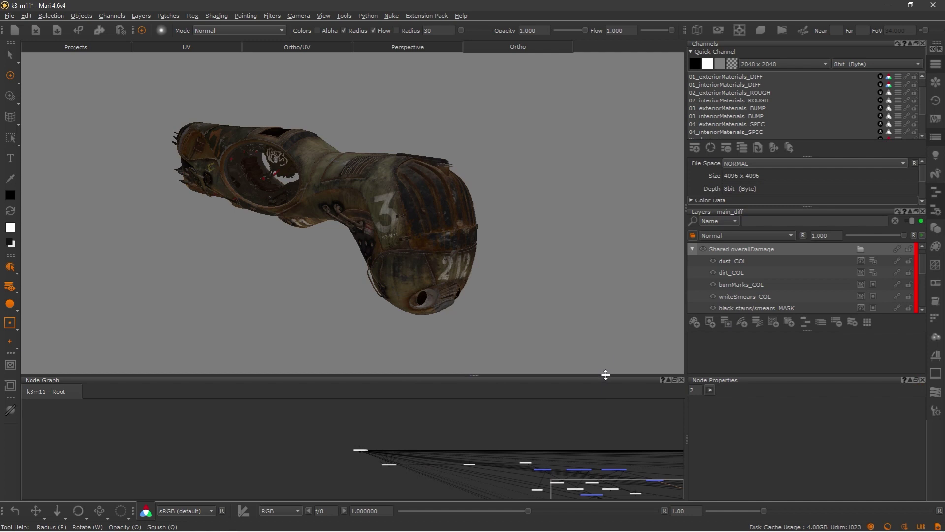
left_click_drag(604, 377, 604, 299)
middle_click_drag(434, 380, 407, 400)
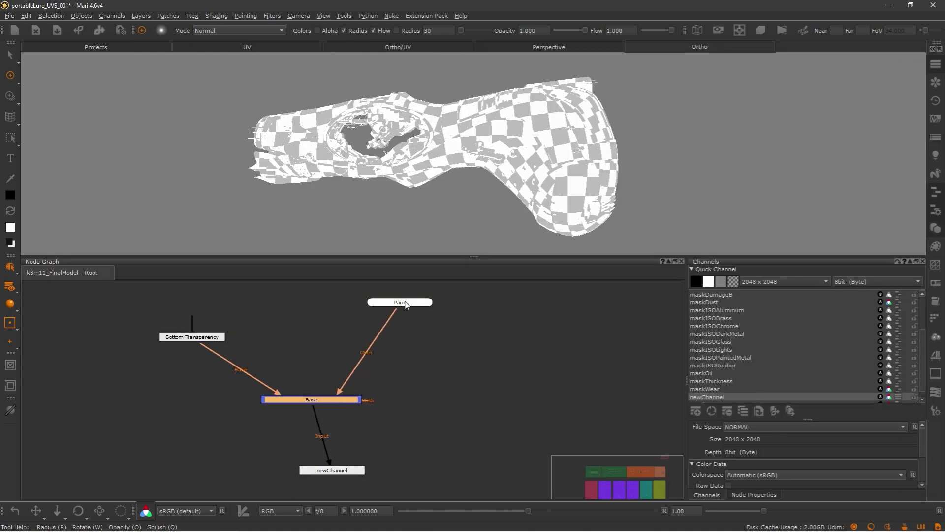
Delete the Bottom Transparency and Base nodes so Paint feeds newChannel directly.
left_click_drag(320, 398, 347, 391)
left_click_drag(157, 305, 308, 416)
key("Delete")
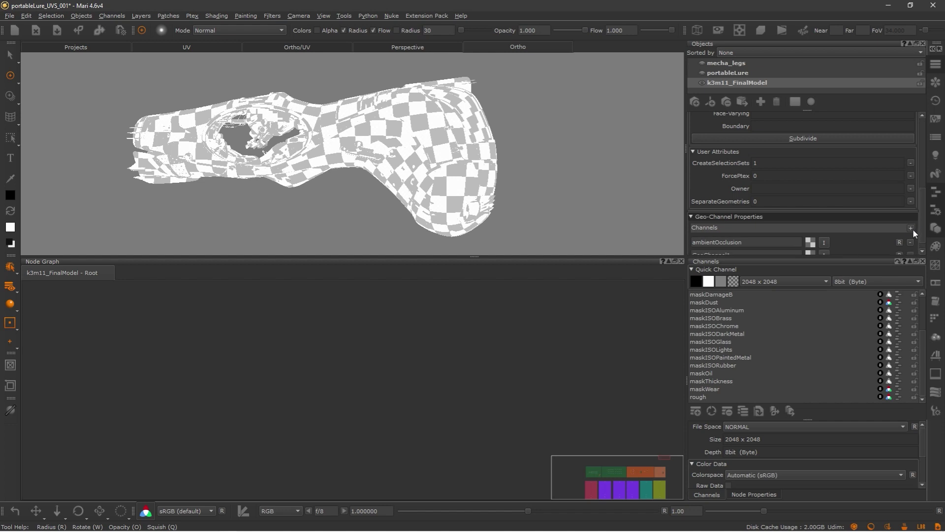
Add a Geo-Channel node and set its Channels dropdown to thickness.
left_click(911, 228)
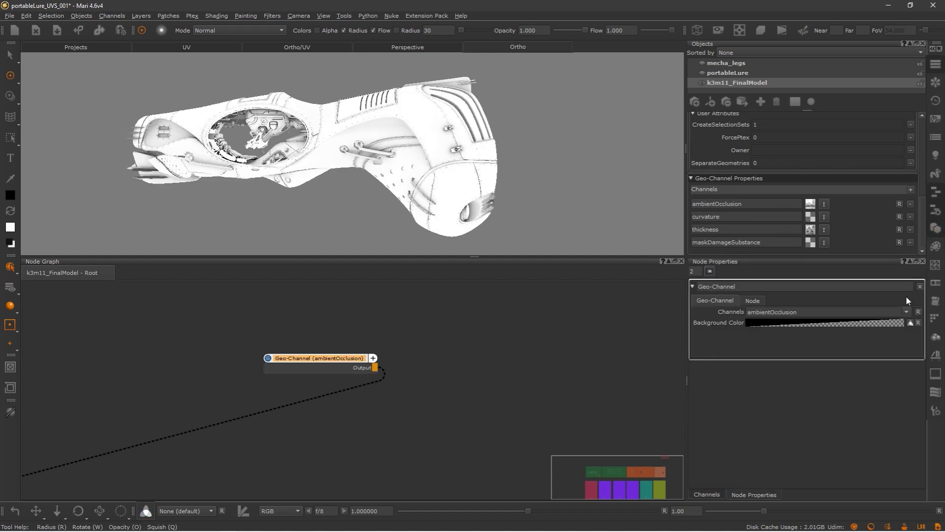
left_click(827, 340)
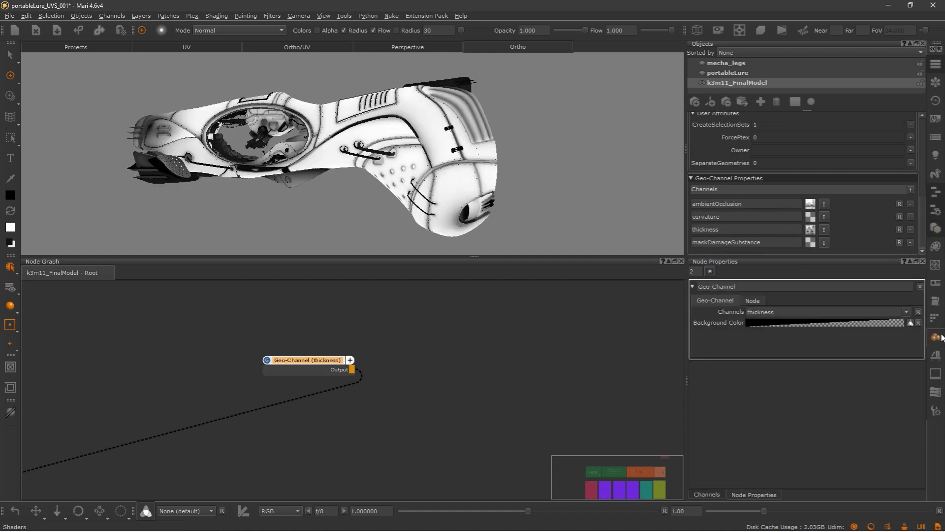
left_click(871, 328)
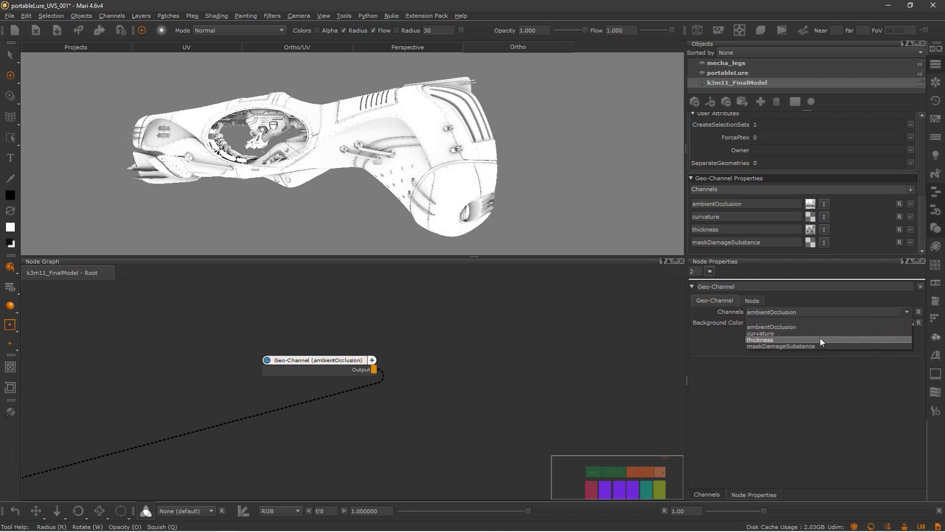
left_click(820, 339)
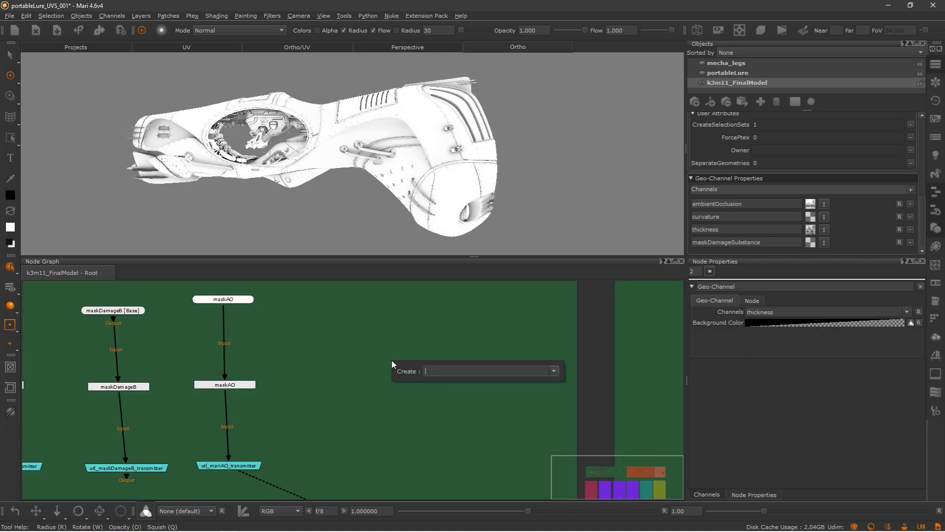
Create a Radio Node and search its transmitter list for 'mari'.
type("radio")
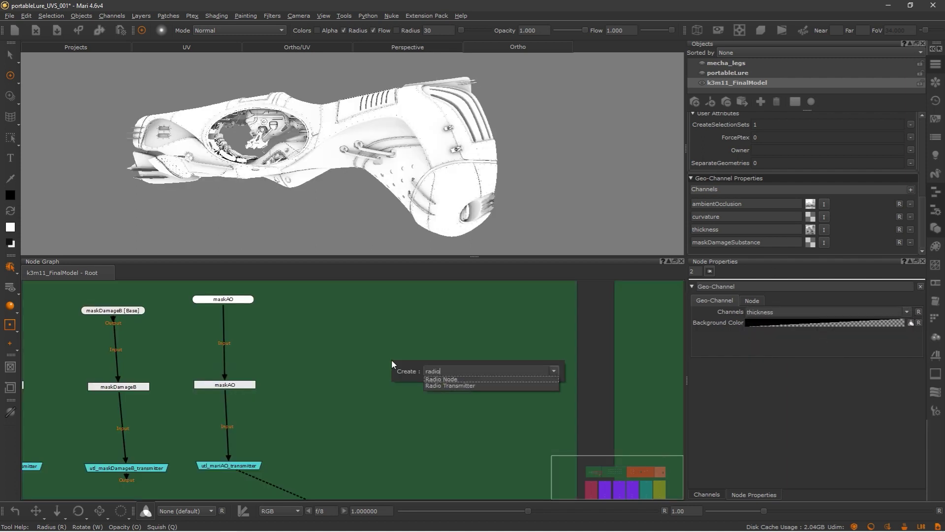
key("Return")
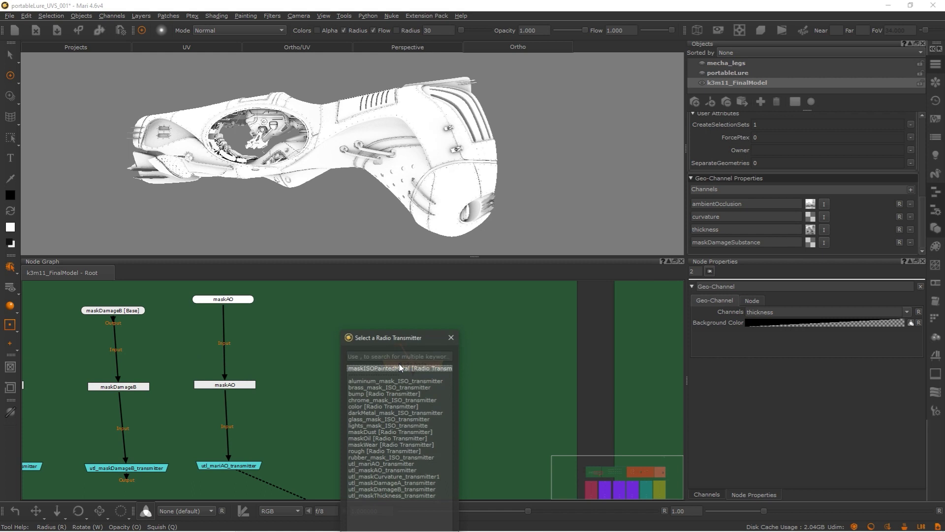
type("mari")
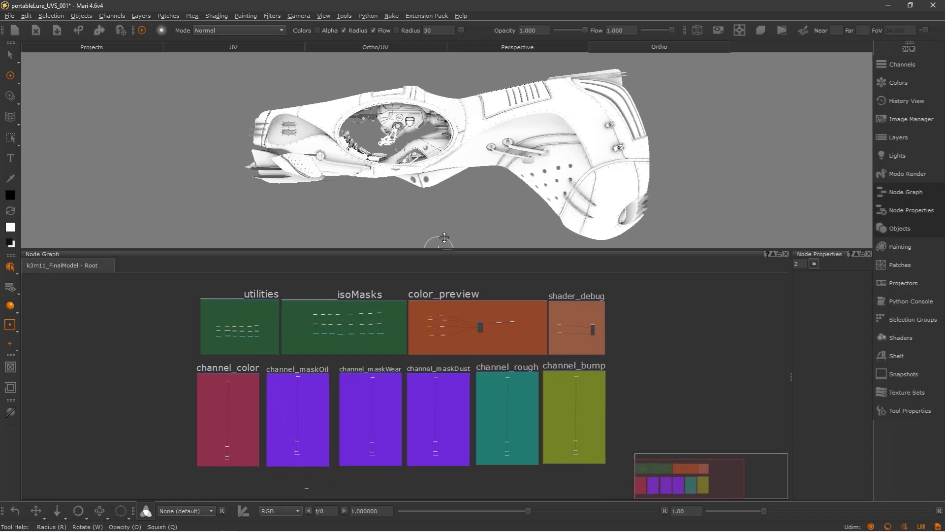
left_click_drag(444, 238, 444, 55)
scroll(412, 190, "up", 2)
scroll(276, 203, "up", 2)
middle_click_drag(276, 203, 371, 253)
key("space")
left_click_drag(101, 291, 563, 492)
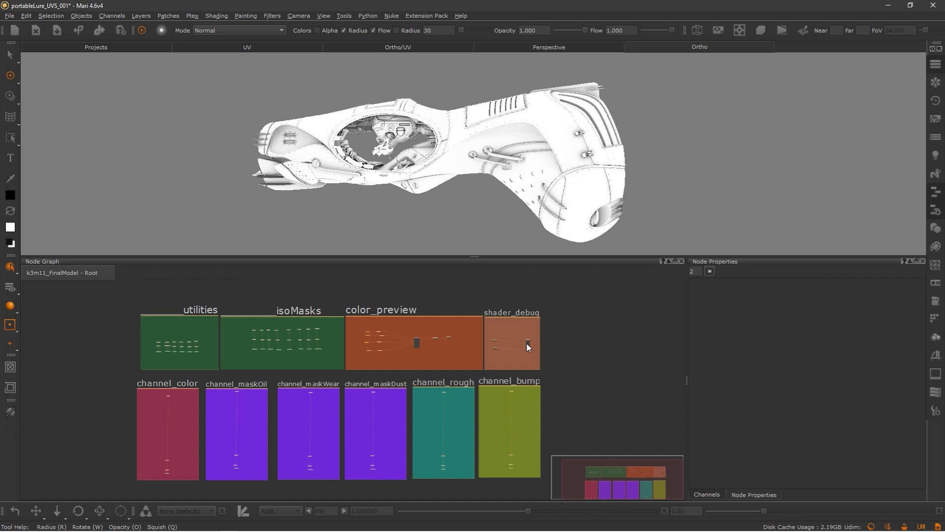
Export the selected nodes as the template hardSurface_initialTemplate_v02.mng.
right_click(528, 348)
mouse_move(547, 371)
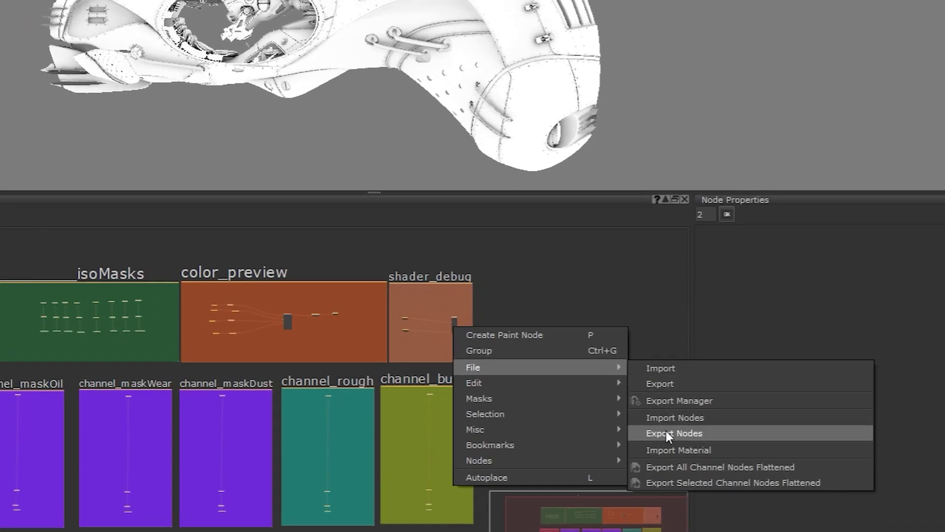
left_click(669, 415)
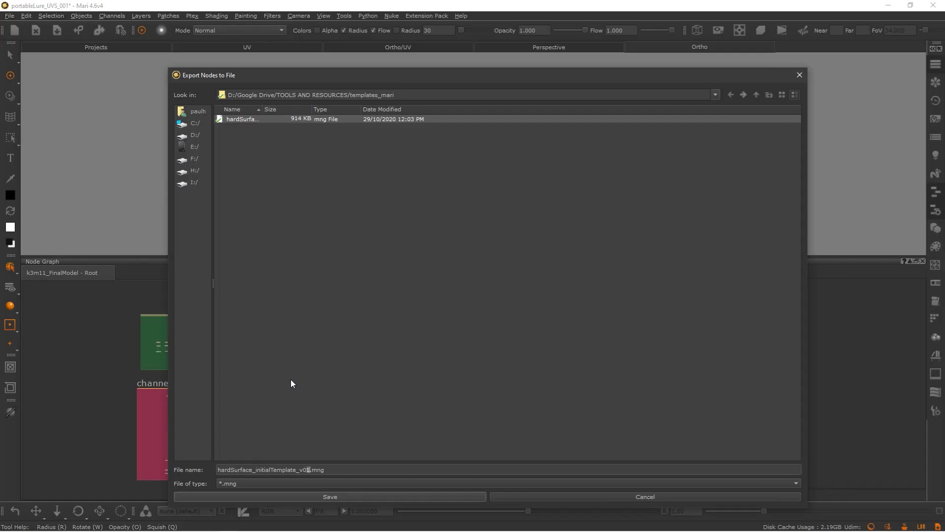
key("BackSpace")
type("2")
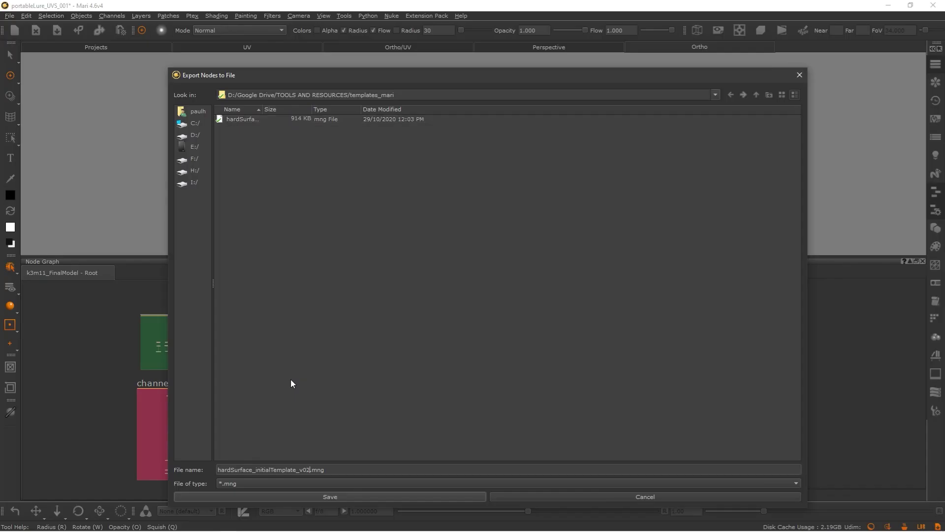
left_click(336, 500)
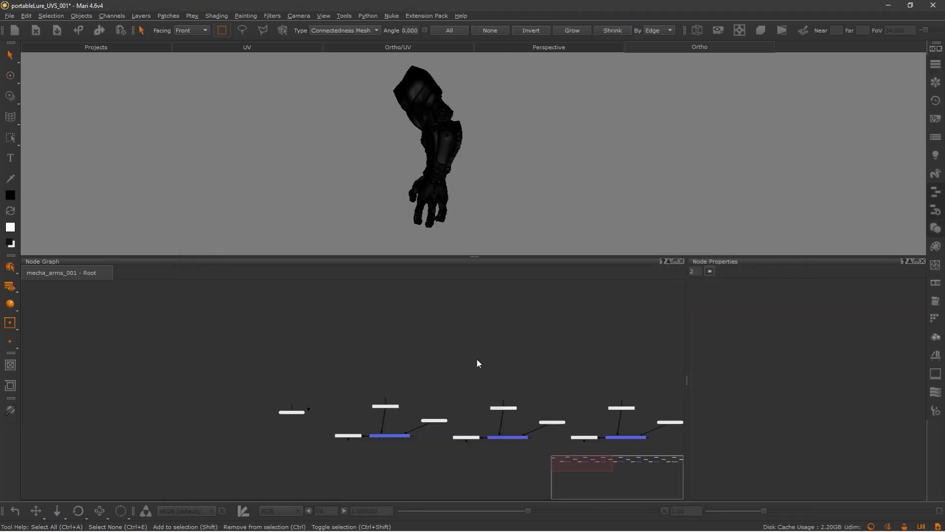
Import hardSurface_initialTemplate_v02.mng into the mecha_arms_001 graph and place its nodes.
middle_click_drag(470, 236, 517, 158)
scroll(526, 148, "up", 3)
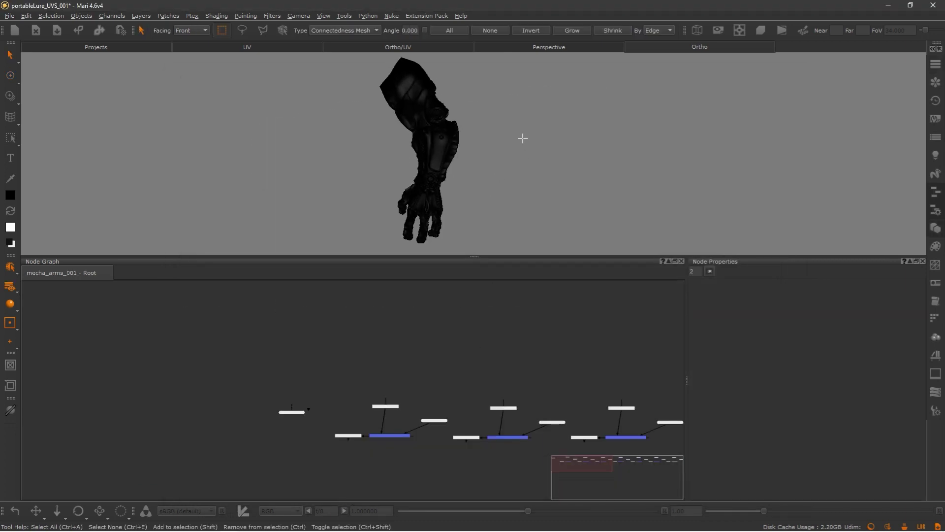
scroll(379, 363, "down", 5)
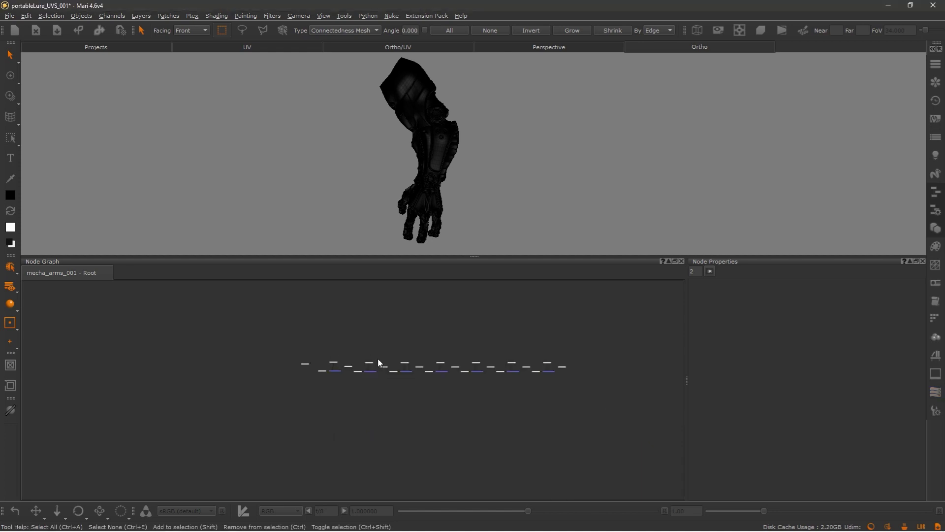
left_click_drag(577, 383, 321, 327)
right_click(448, 366)
mouse_move(510, 392)
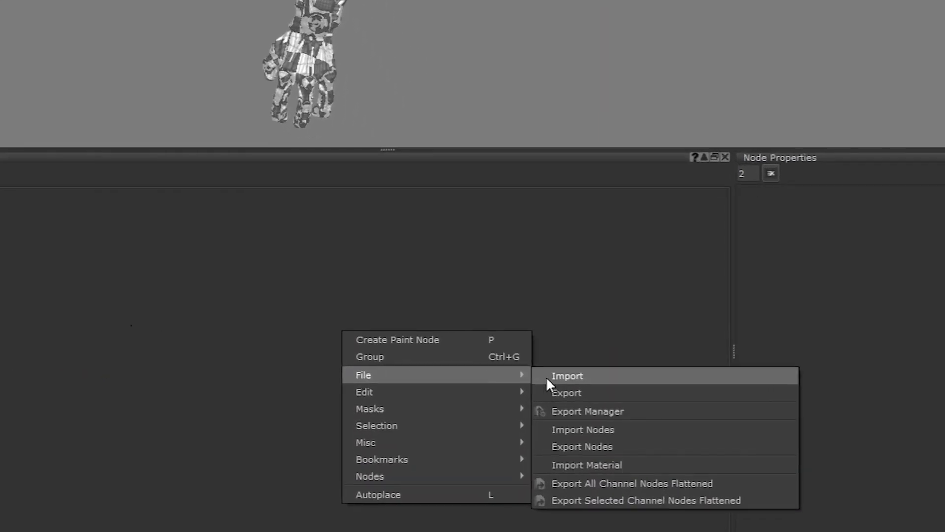
left_click(576, 429)
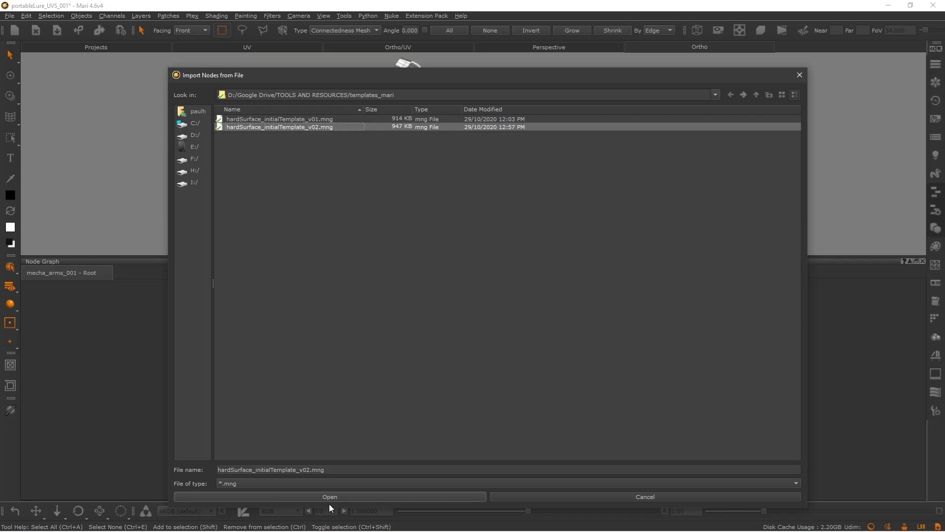
left_click(330, 498)
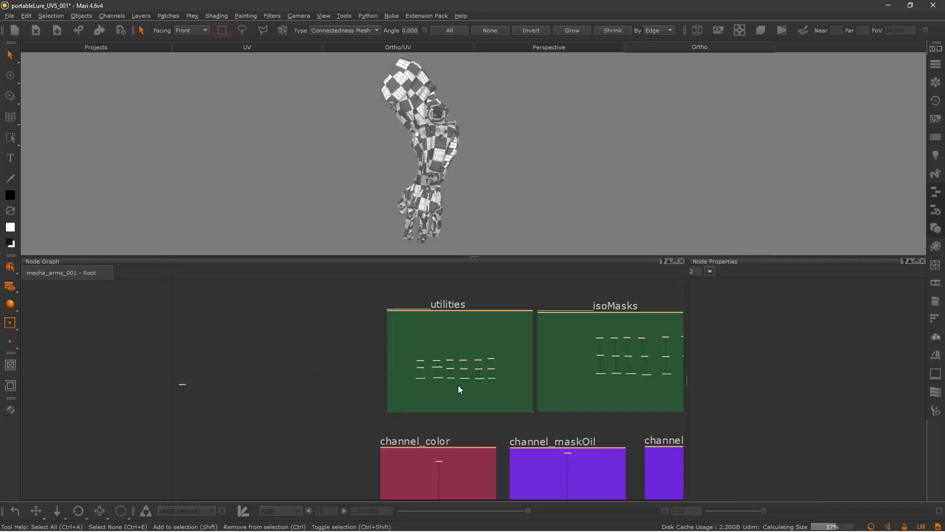
left_click_drag(458, 385, 506, 397)
middle_click_drag(506, 396, 344, 347)
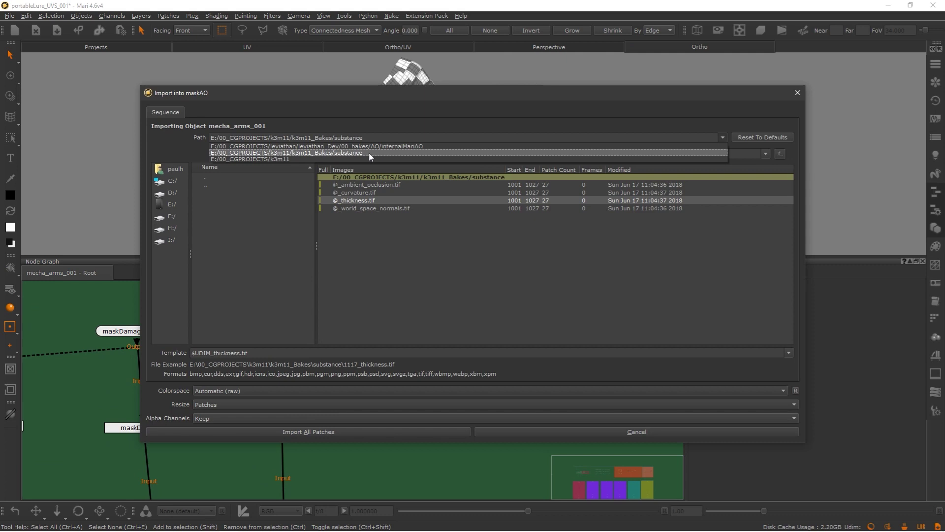
Import all patches from the k3m11_Bakes substance folder into the maskAO channel.
left_click(369, 152)
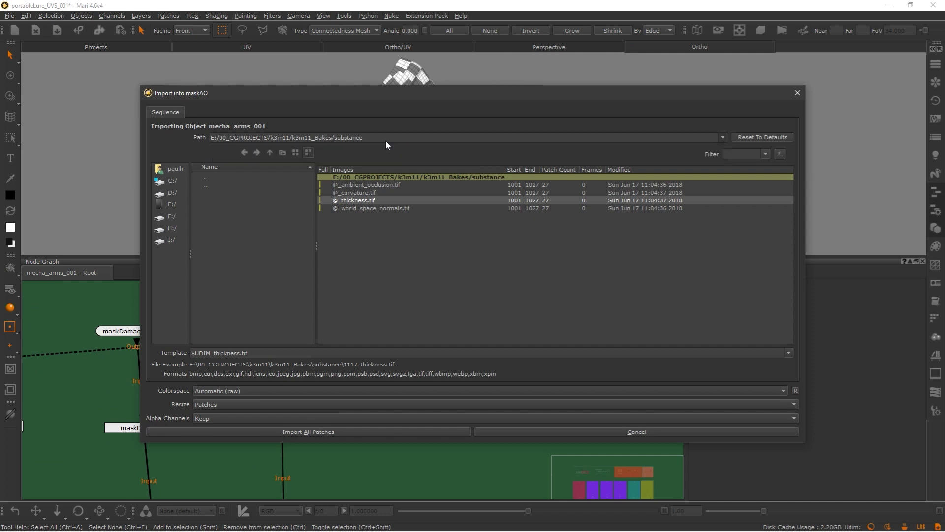
left_click(268, 351)
left_click(341, 431)
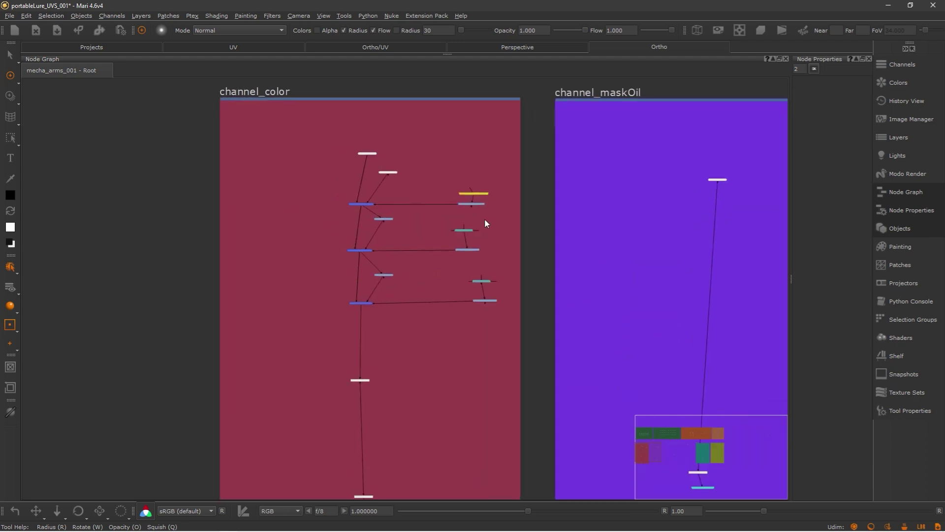
middle_click_drag(485, 224, 280, 392)
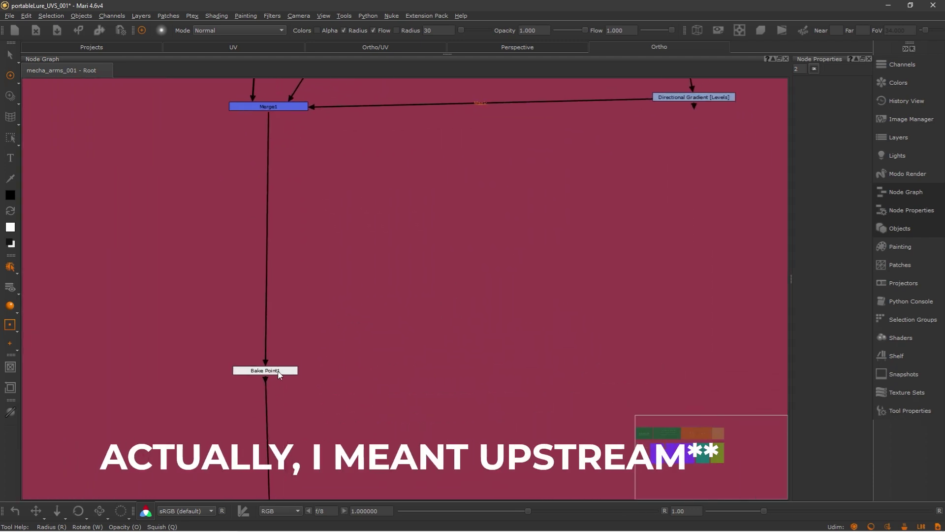
Bake at the Bake Point1 node and inspect the upstream HSV node's settings.
left_click(266, 370)
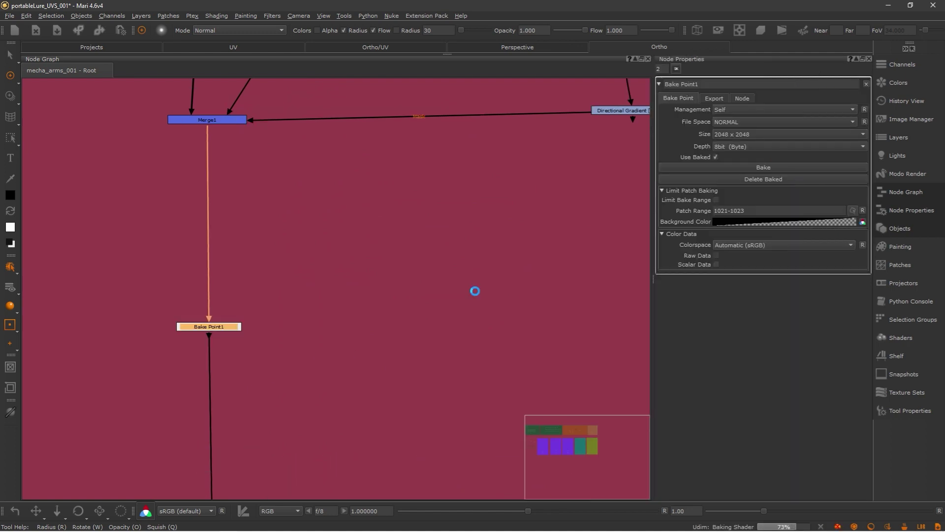
middle_click_drag(475, 295, 282, 240)
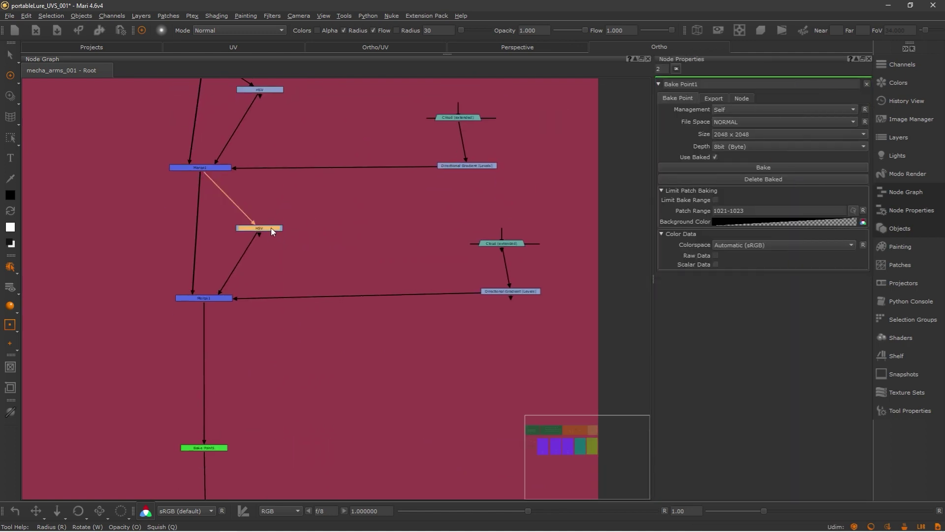
left_click(271, 228)
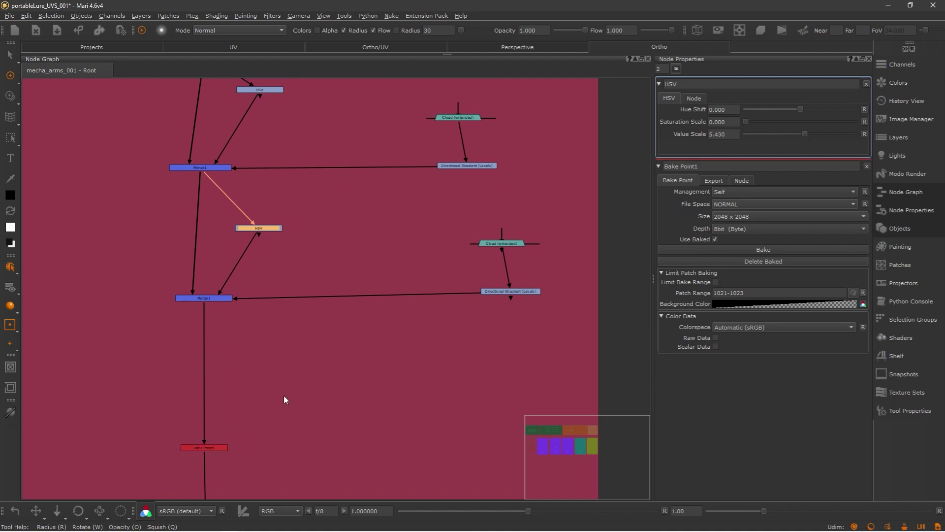
Review Bake Point1's Export, Node and Bake Point settings tabs.
left_click_drag(219, 451, 222, 447)
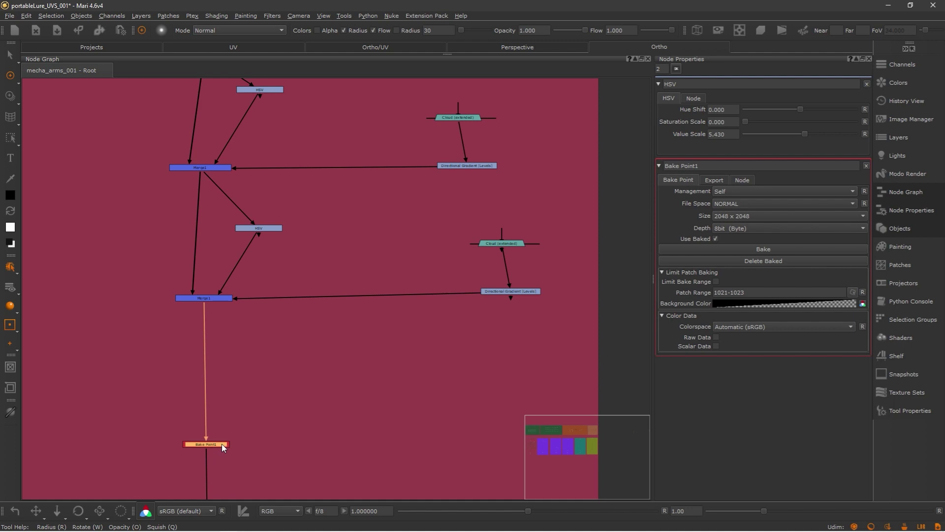
left_click(268, 363)
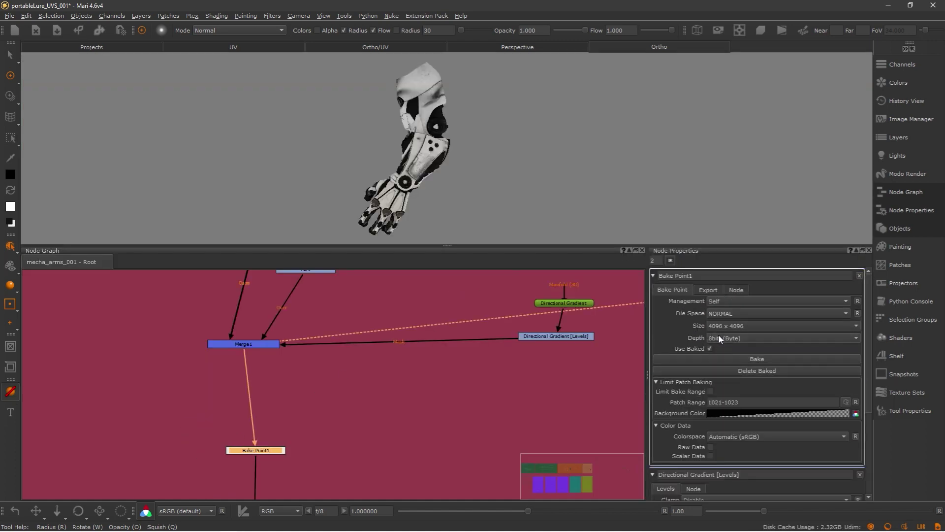
left_click(708, 290)
left_click(683, 290)
left_click(724, 290)
left_click(709, 290)
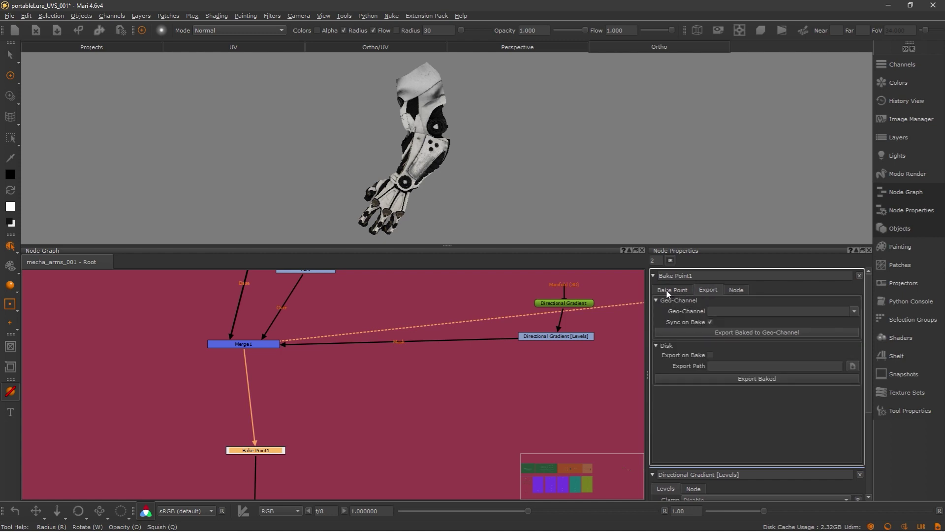
left_click(671, 290)
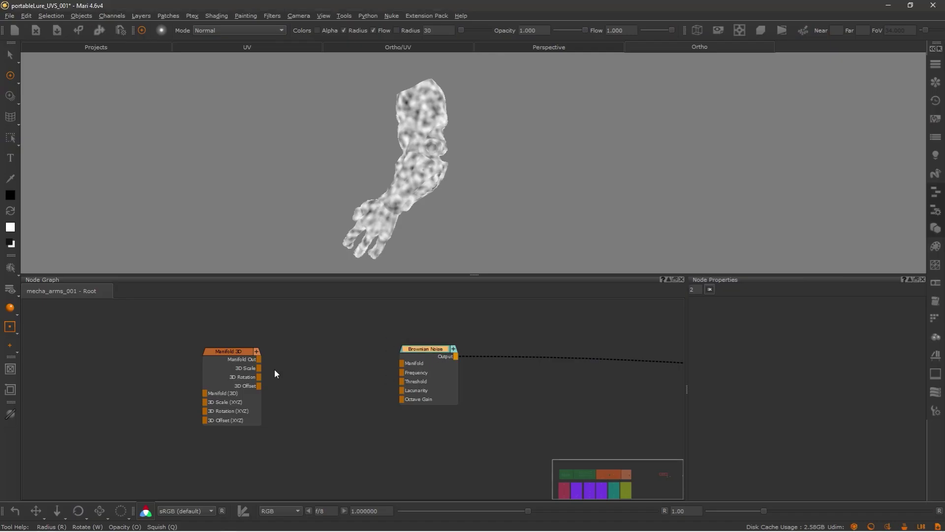
Wire Manifold 3D's Manifold Out into Brownian Noise's Manifold input and lower Scale Y to 5.607.
mouse_move(256, 361)
left_mouse_down()
mouse_move(343, 359)
mouse_move(264, 347)
left_mouse_up()
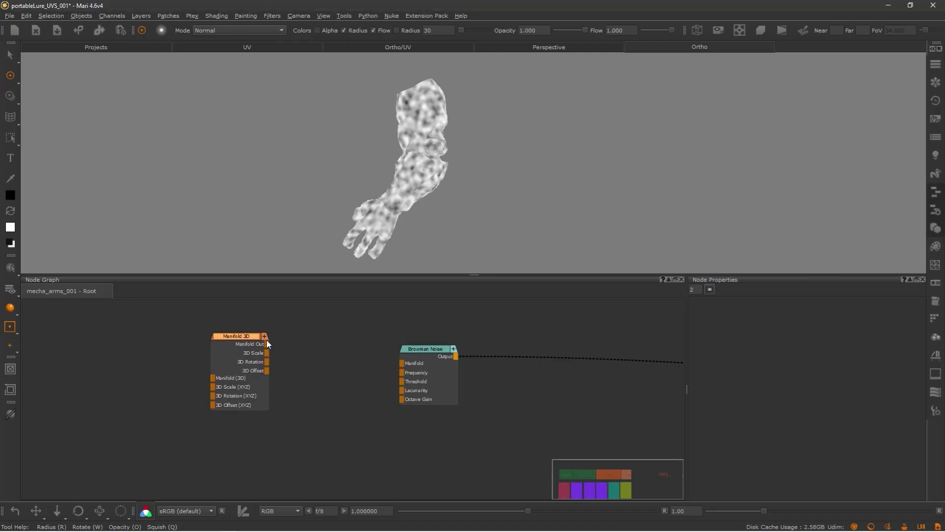
left_click(265, 337)
left_click_drag(266, 344, 404, 367)
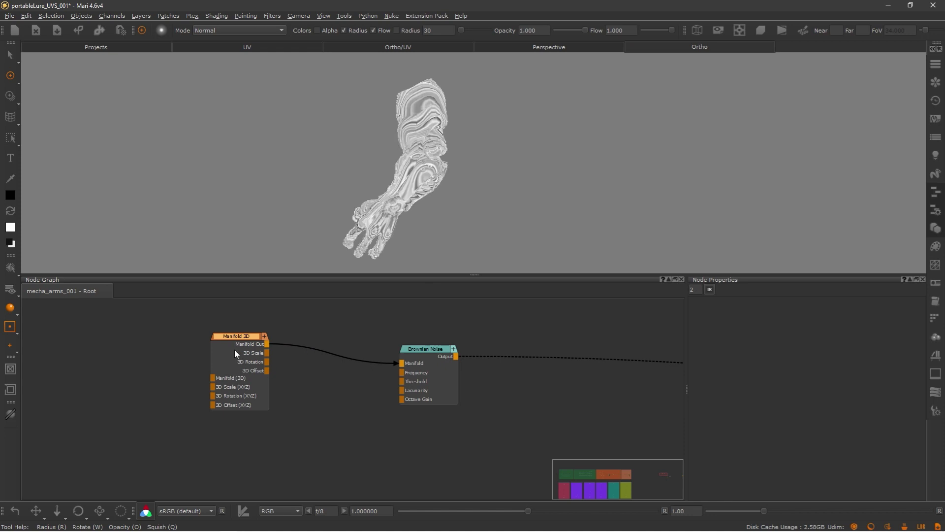
left_click(242, 338)
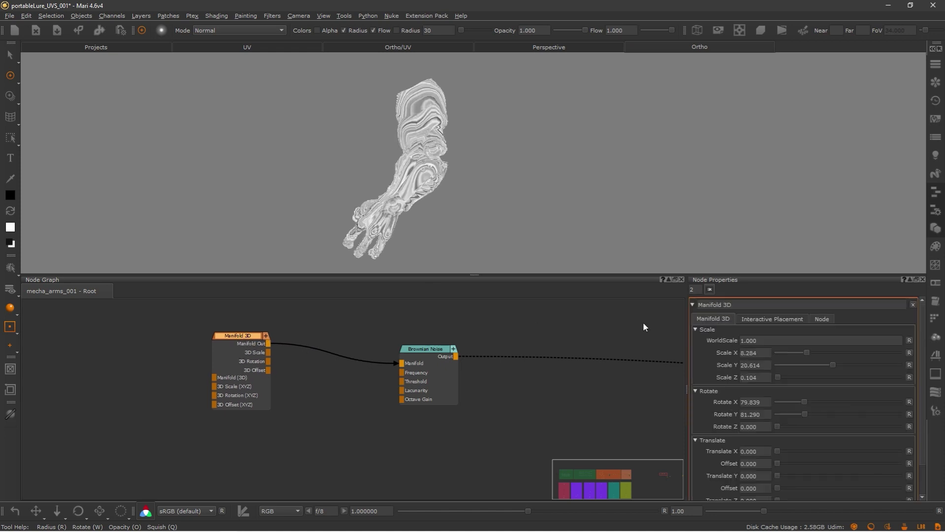
mouse_move(822, 362)
left_mouse_down()
mouse_move(770, 364)
mouse_move(844, 350)
mouse_move(823, 352)
left_mouse_up()
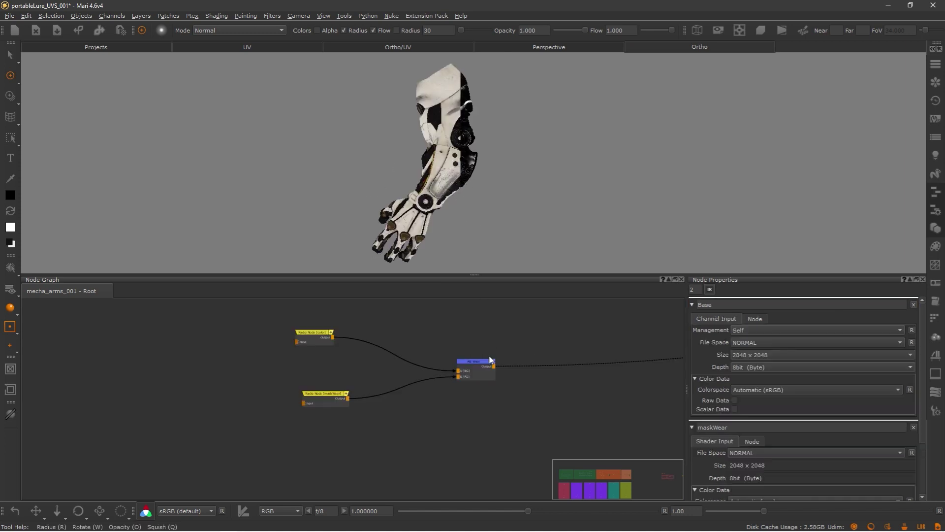
left_click(474, 364)
Slide the AB Wipe between its two inputs toward the dark B side.
left_click_drag(474, 367, 473, 369)
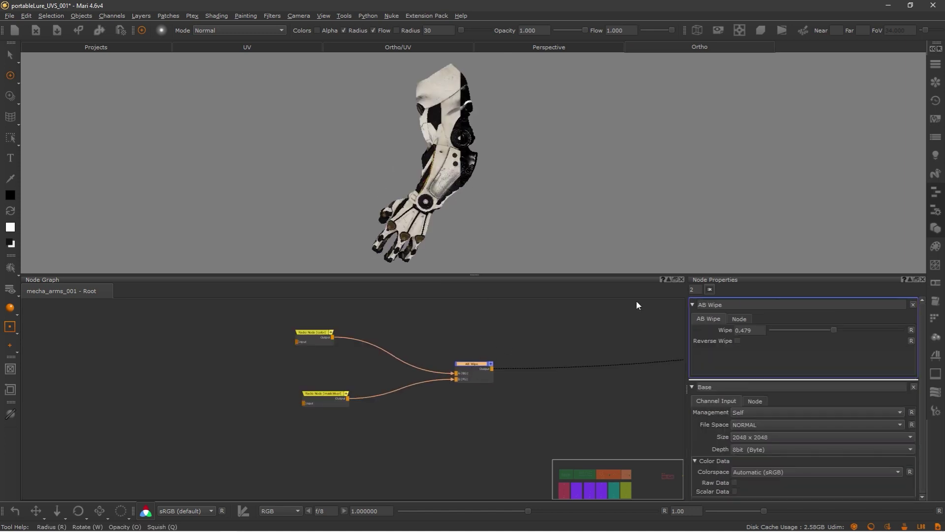
left_click_drag(826, 330, 808, 332)
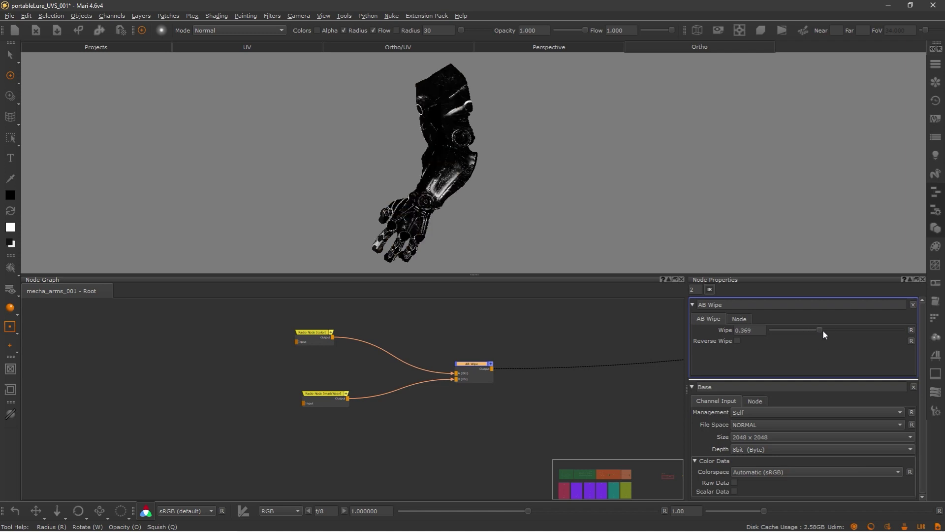
left_click_drag(826, 332, 817, 329)
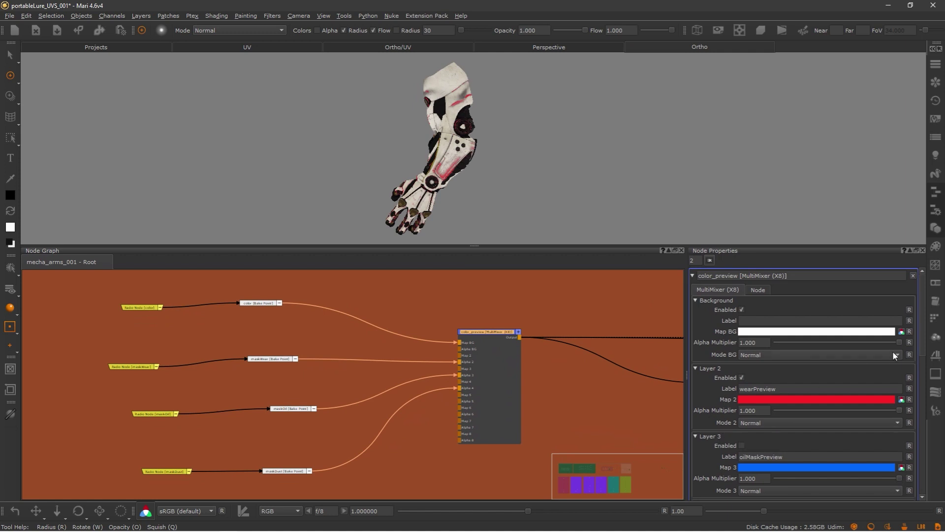
Lower wearPreview opacity and enable the blue oilMaskPreview and green dustMaskPreview layers.
left_click_drag(899, 410, 924, 339)
scroll(921, 359, "down", 3)
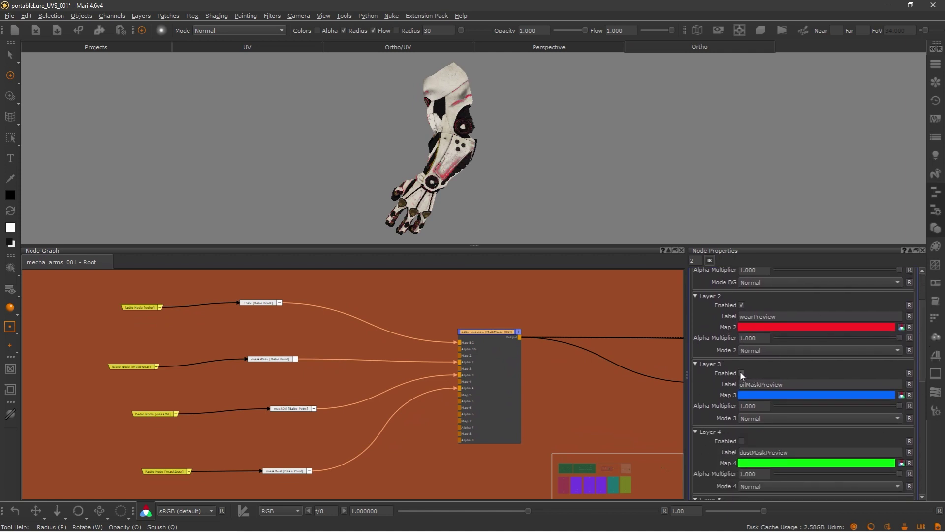
left_click(742, 373)
mouse_move(899, 405)
left_mouse_down()
mouse_move(681, 409)
mouse_move(901, 405)
left_mouse_up()
scroll(916, 367, "down", 4)
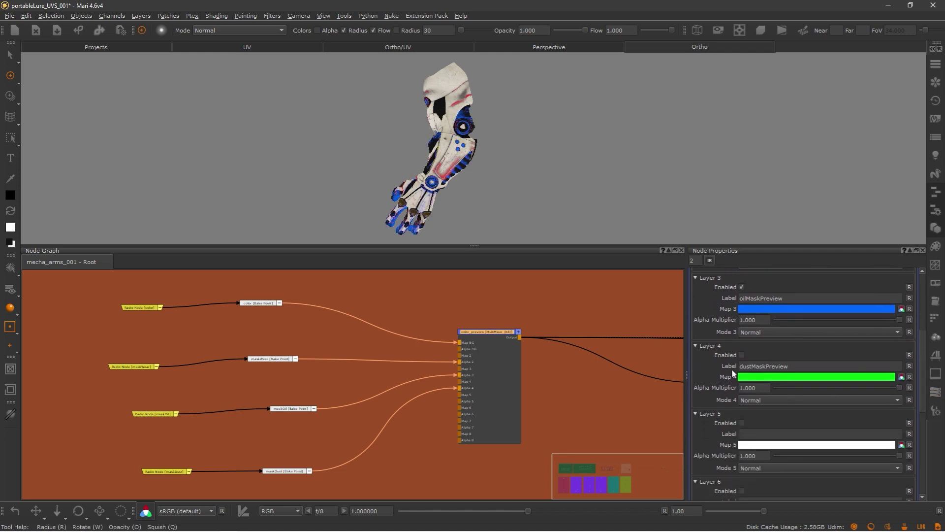
left_click(742, 355)
left_click(742, 354)
left_click(742, 355)
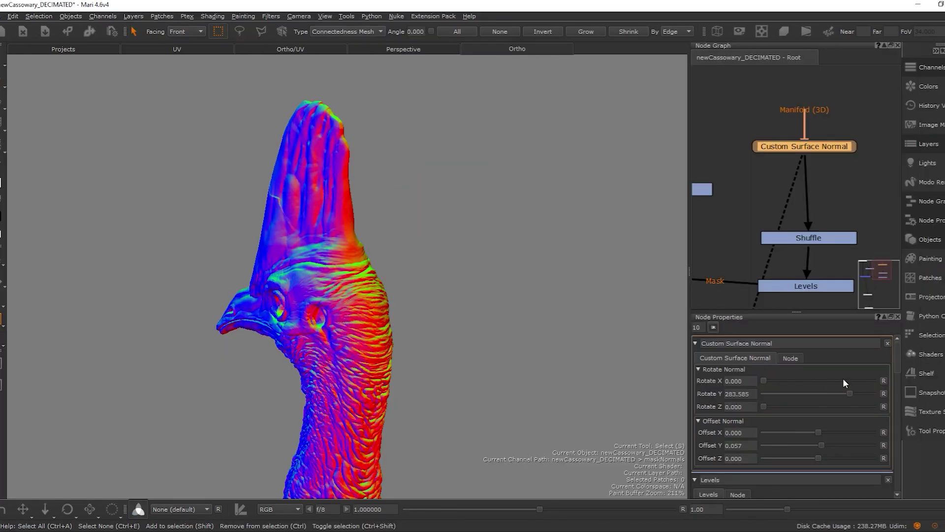
left_click_drag(848, 393, 813, 397)
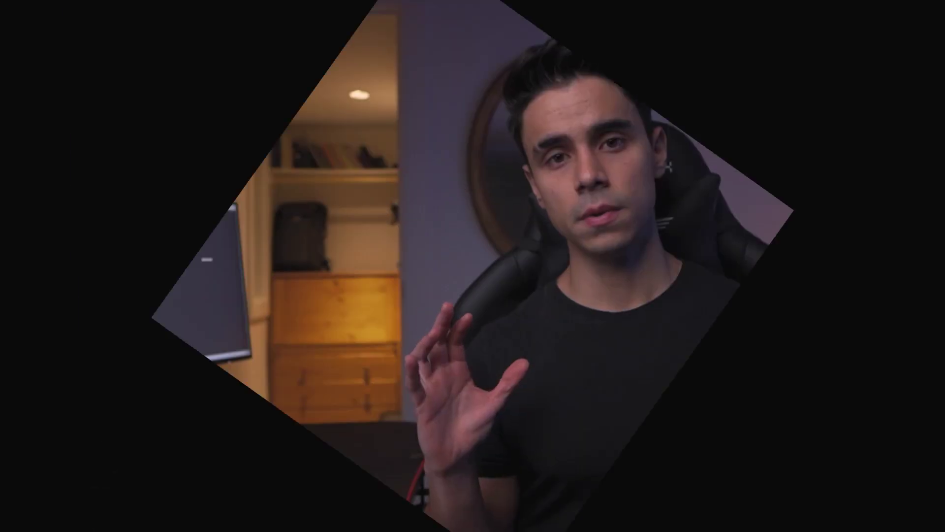